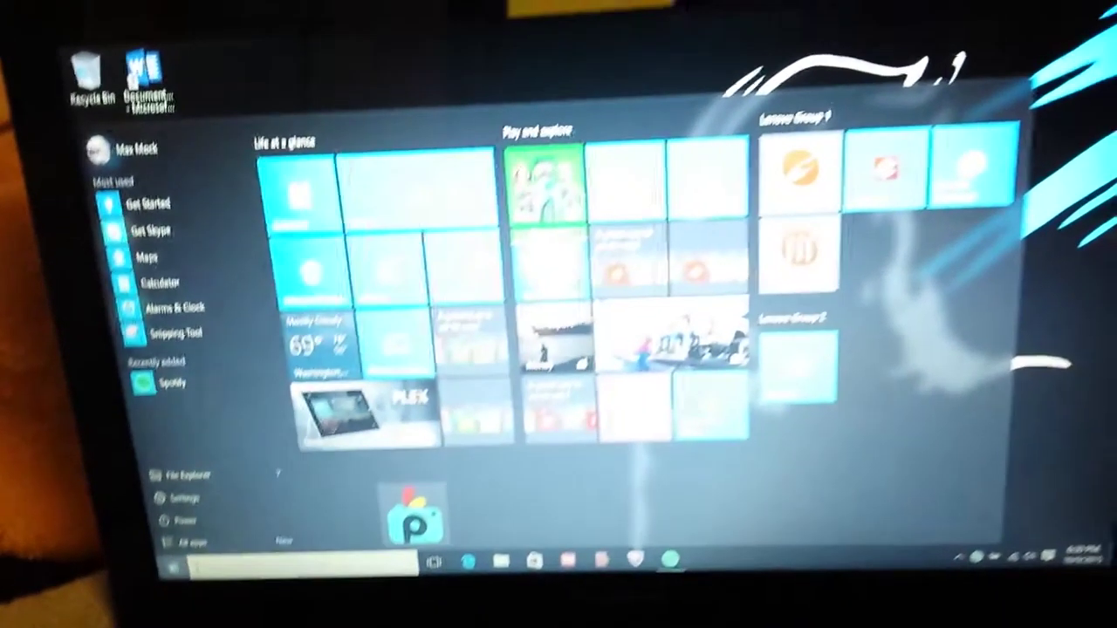
pyautogui.press('super')
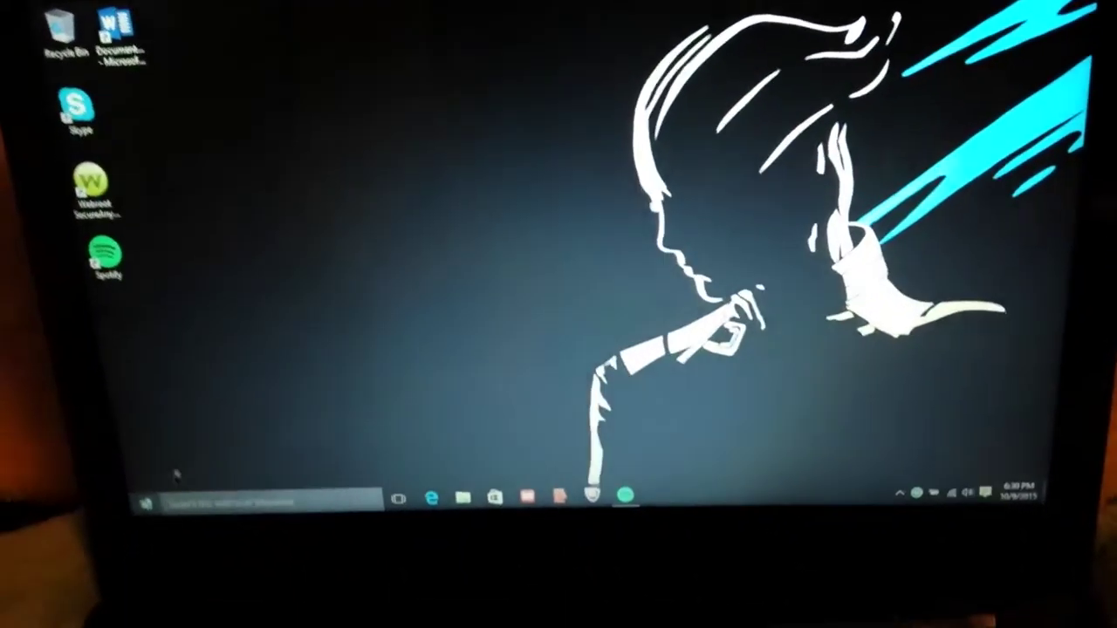